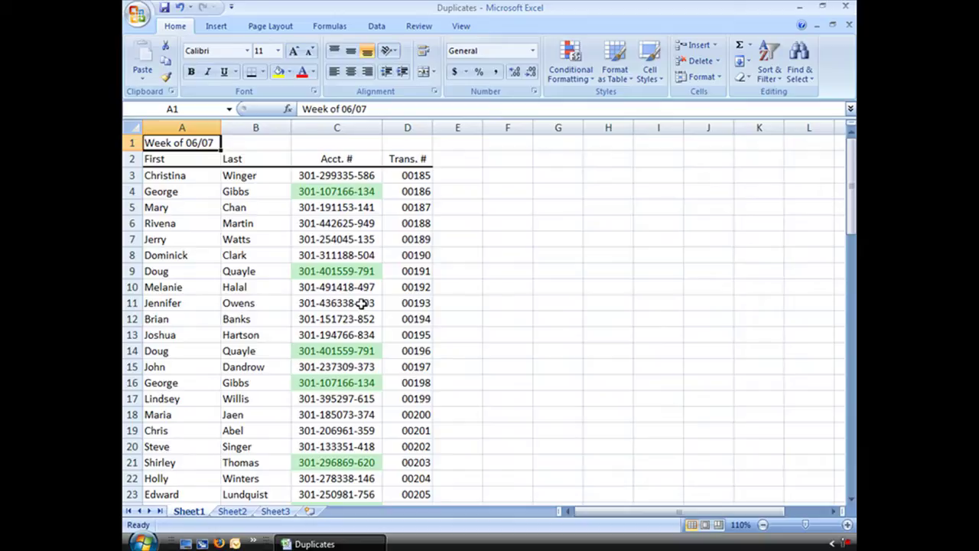
Step: Examine the highlighted duplicates in the Acct. # column and compare the records and transaction numbers in rows 14 and 9
{"action": "left_click", "coordinate": [335, 236]}
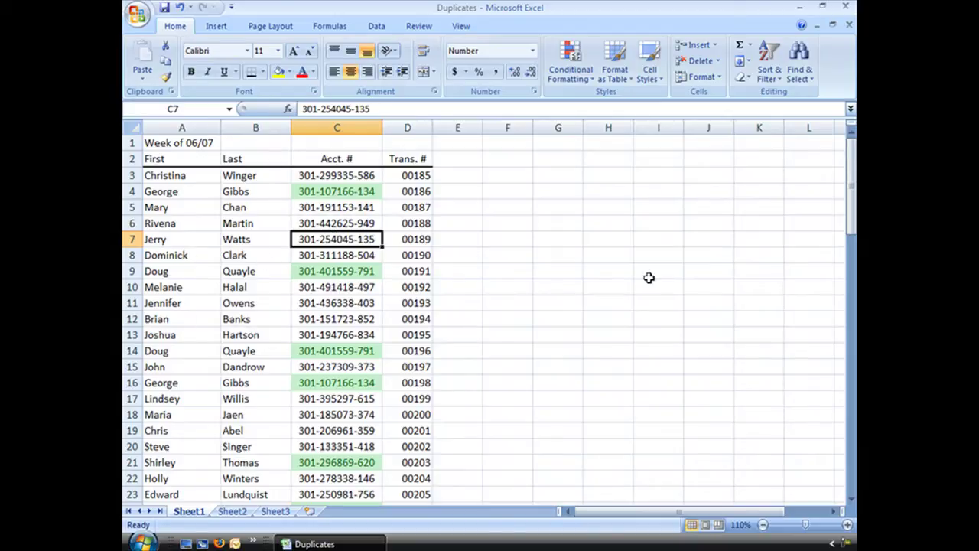
{"action": "left_click_drag", "start_coordinate": [852, 199], "coordinate": [853, 380]}
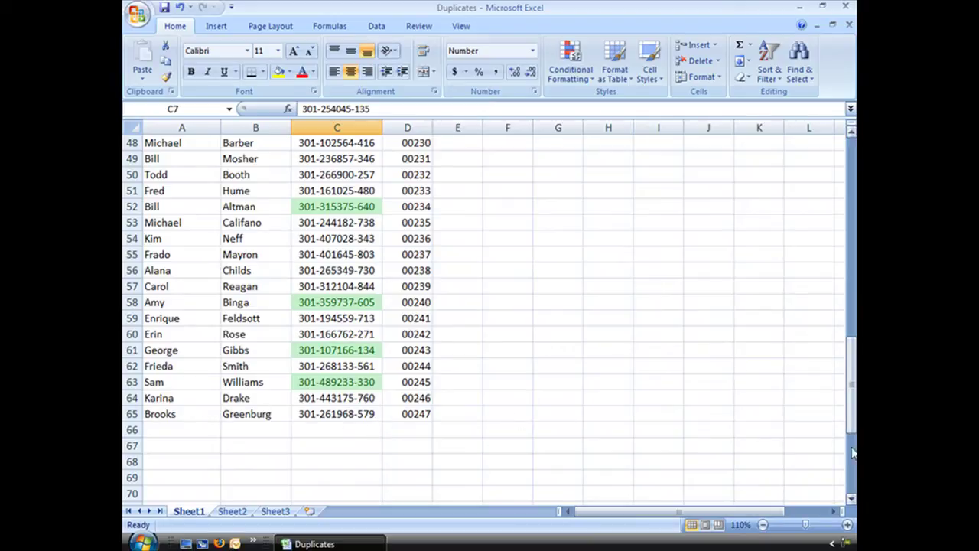
{"action": "left_click_drag", "start_coordinate": [852, 421], "coordinate": [852, 176]}
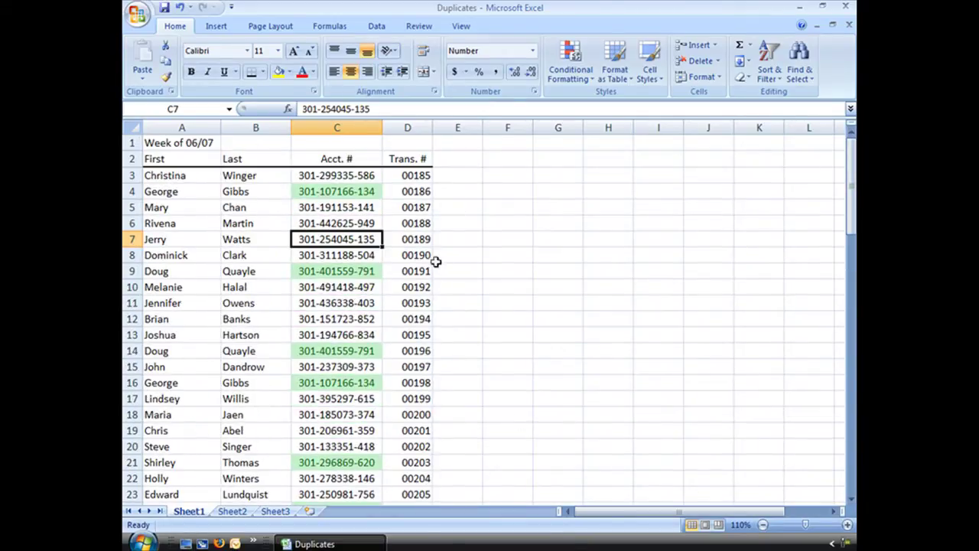
{"action": "left_click_drag", "start_coordinate": [158, 350], "coordinate": [329, 351]}
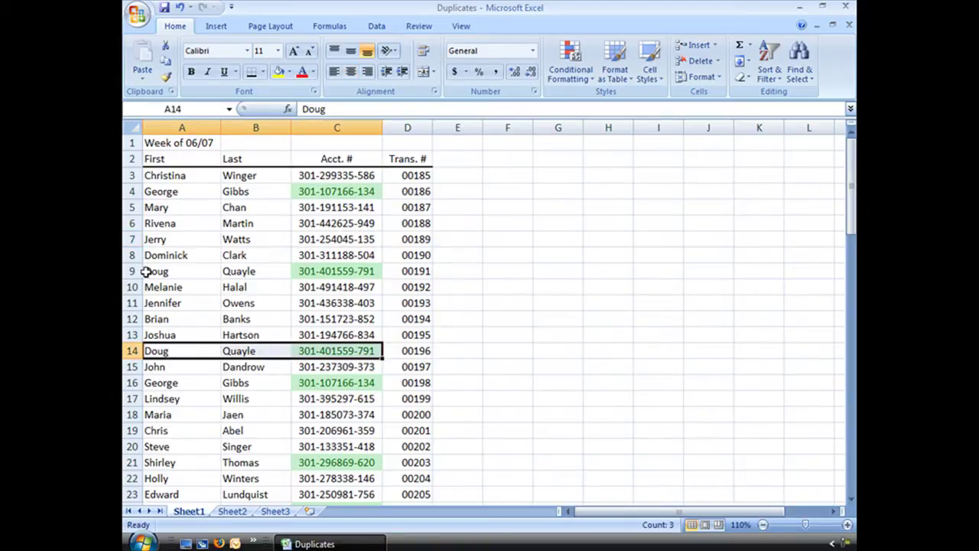
{"action": "left_click", "coordinate": [426, 352]}
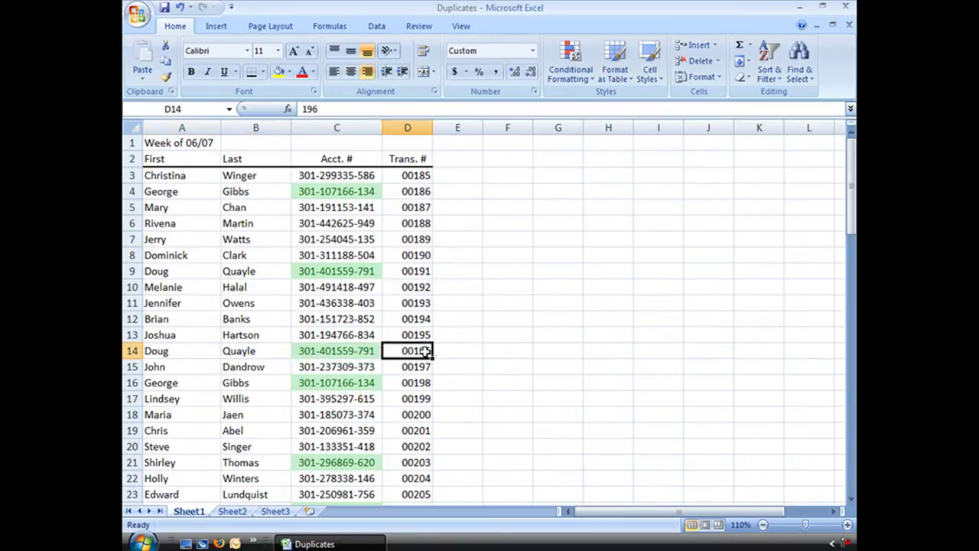
{"action": "left_click_drag", "start_coordinate": [163, 274], "coordinate": [395, 283]}
{"action": "left_click", "coordinate": [417, 272]}
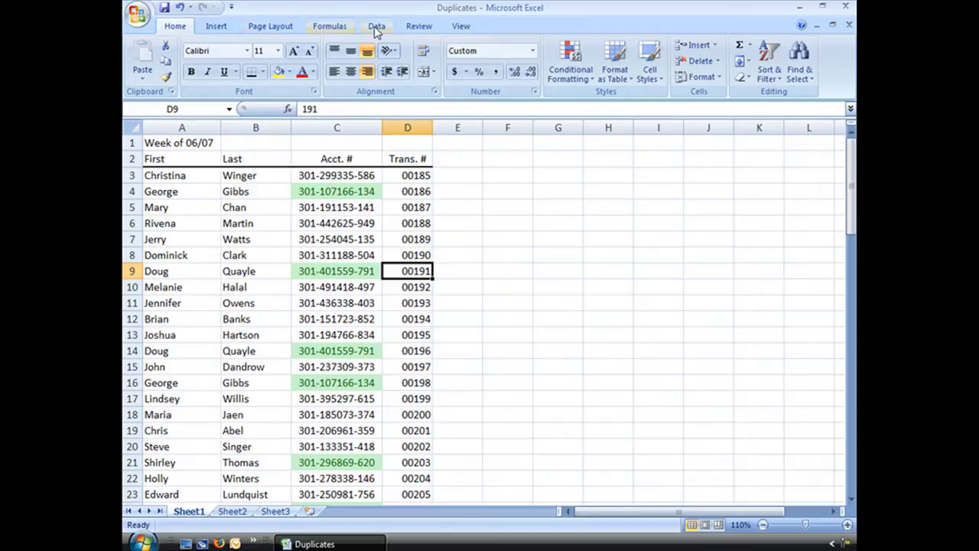
Step: Remove duplicate rows from the list by comparing only the Acct. # column
{"action": "left_click", "coordinate": [380, 28]}
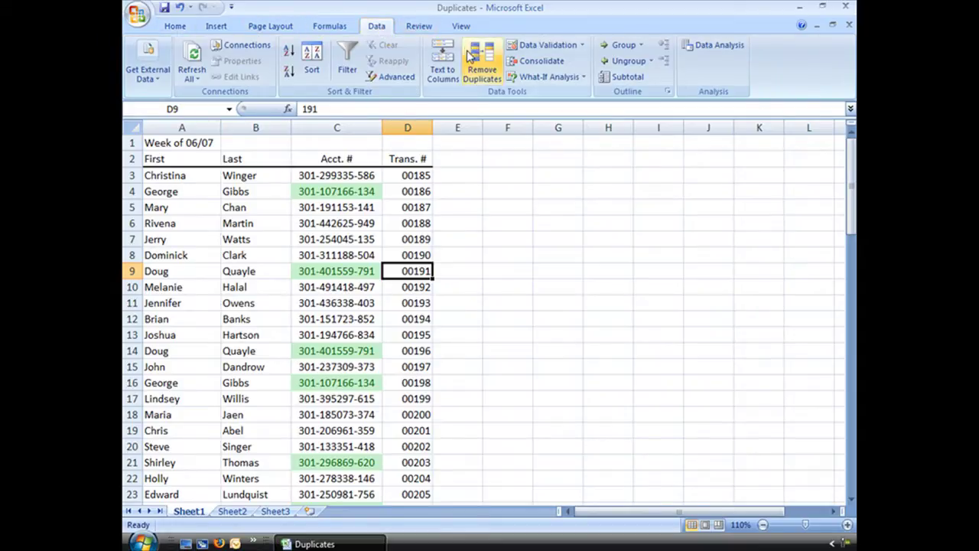
{"action": "left_click", "coordinate": [485, 73]}
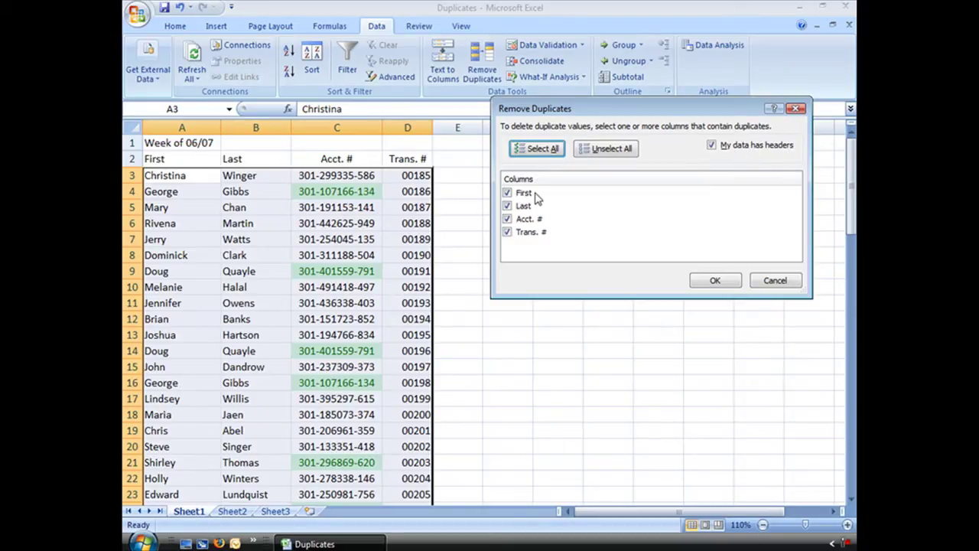
{"action": "left_click", "coordinate": [507, 233]}
{"action": "left_click", "coordinate": [509, 205]}
{"action": "left_click", "coordinate": [508, 193]}
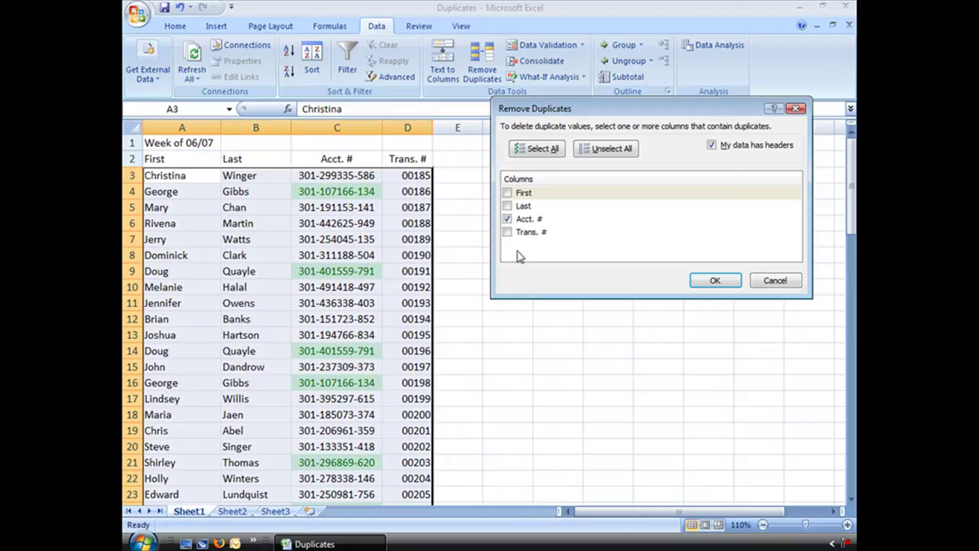
{"action": "left_click", "coordinate": [714, 283]}
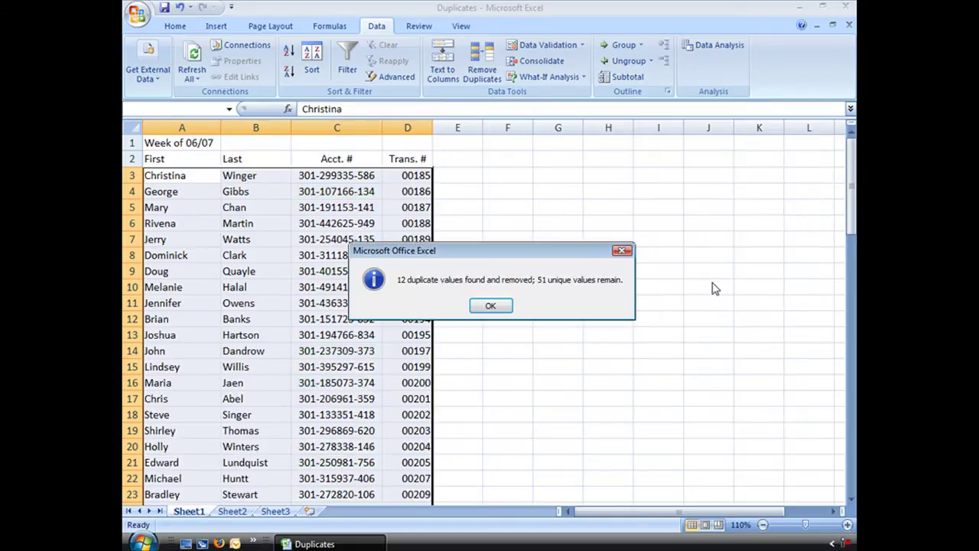
{"action": "left_click_drag", "start_coordinate": [529, 250], "coordinate": [618, 190]}
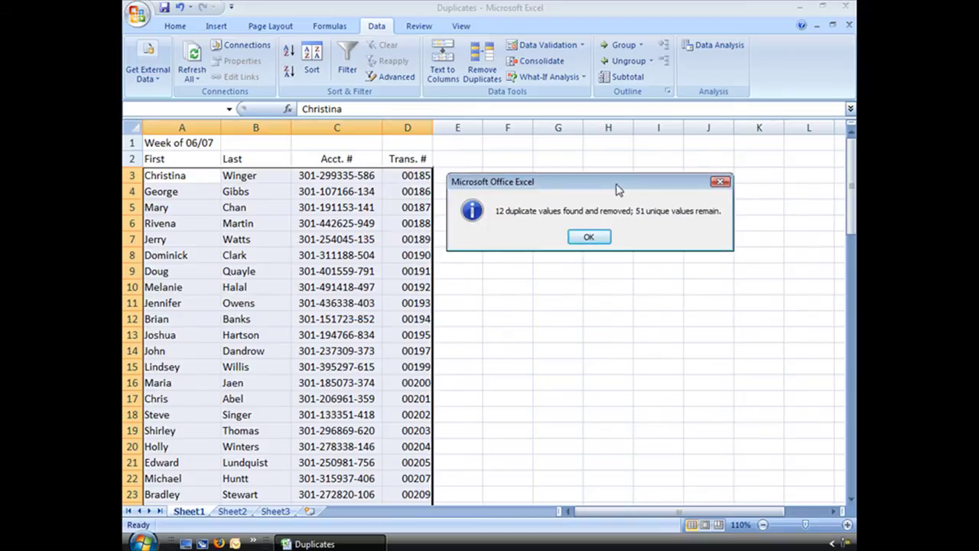
{"action": "left_click", "coordinate": [589, 238]}
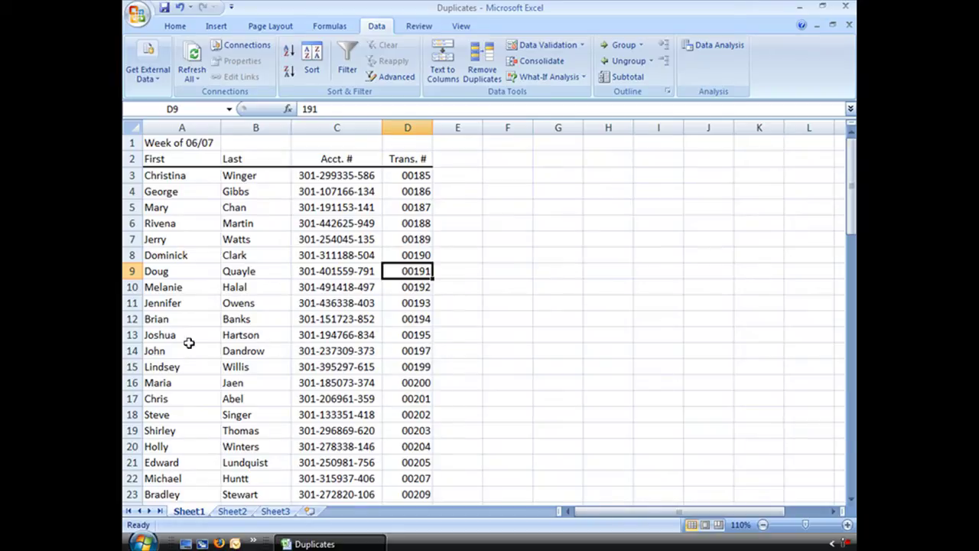
Step: Review the remaining records to the end of the list and undo the removal based on Acct. #
{"action": "left_click_drag", "start_coordinate": [851, 220], "coordinate": [850, 404]}
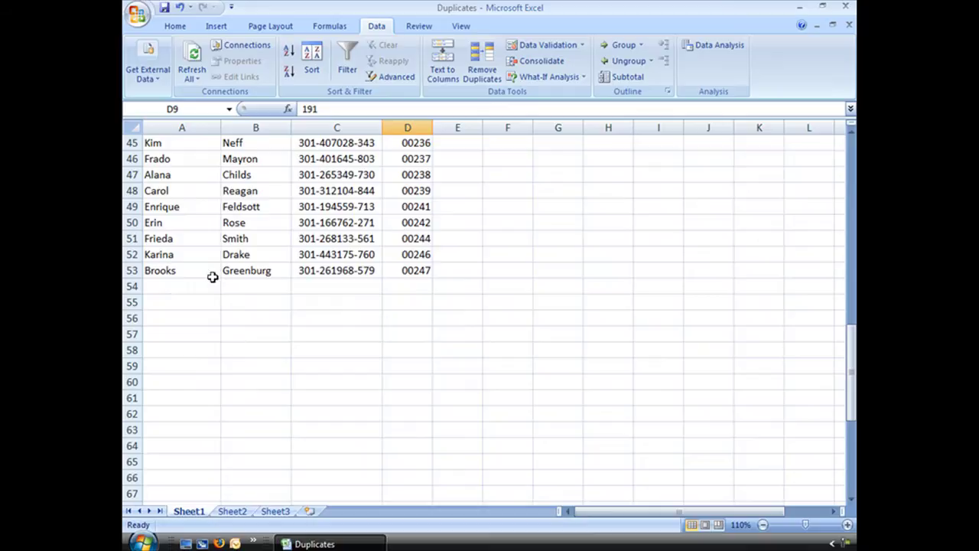
{"action": "left_click_drag", "start_coordinate": [847, 346], "coordinate": [850, 111]}
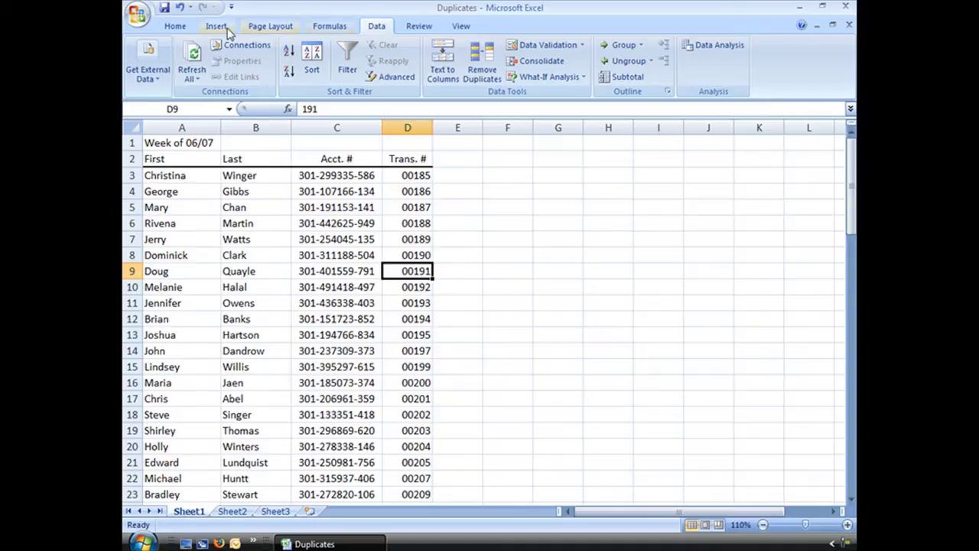
{"action": "left_click", "coordinate": [180, 7]}
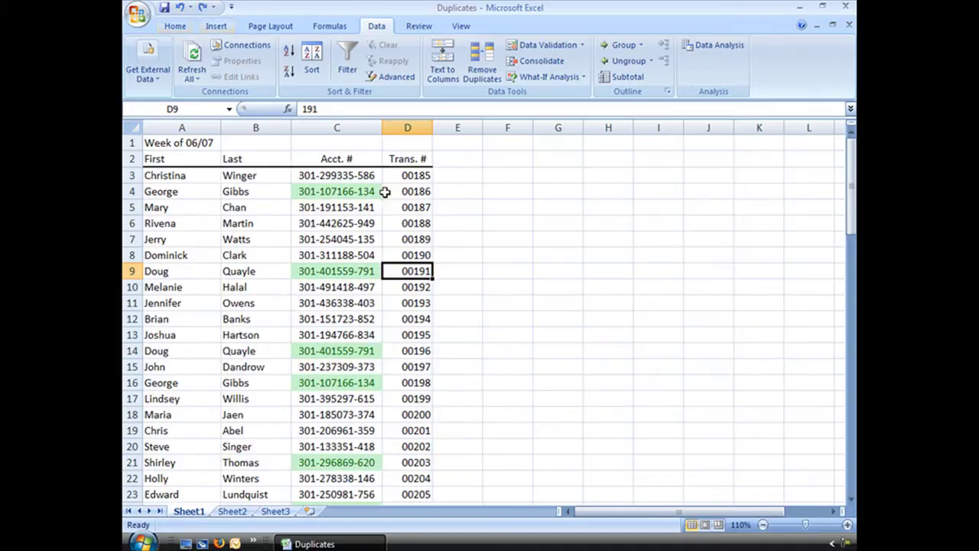
Step: Try removing duplicate rows by comparing only the Last column, and undo that removal
{"action": "left_click", "coordinate": [256, 213]}
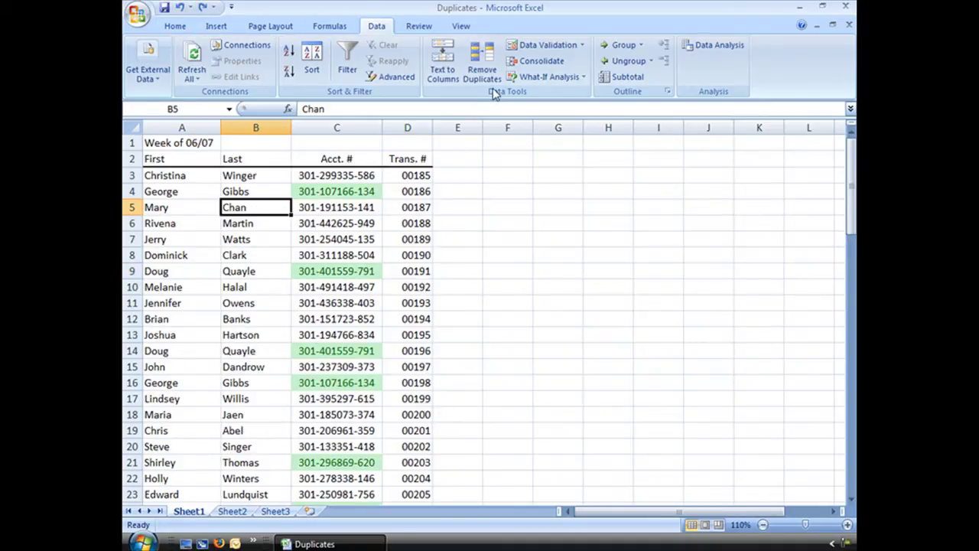
{"action": "left_click", "coordinate": [480, 68]}
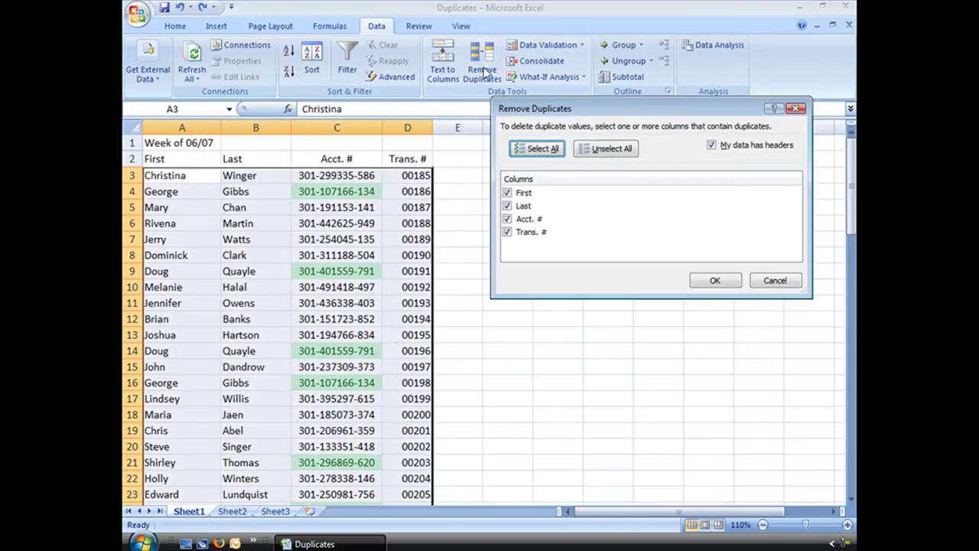
{"action": "left_click", "coordinate": [507, 193]}
{"action": "left_click", "coordinate": [507, 219]}
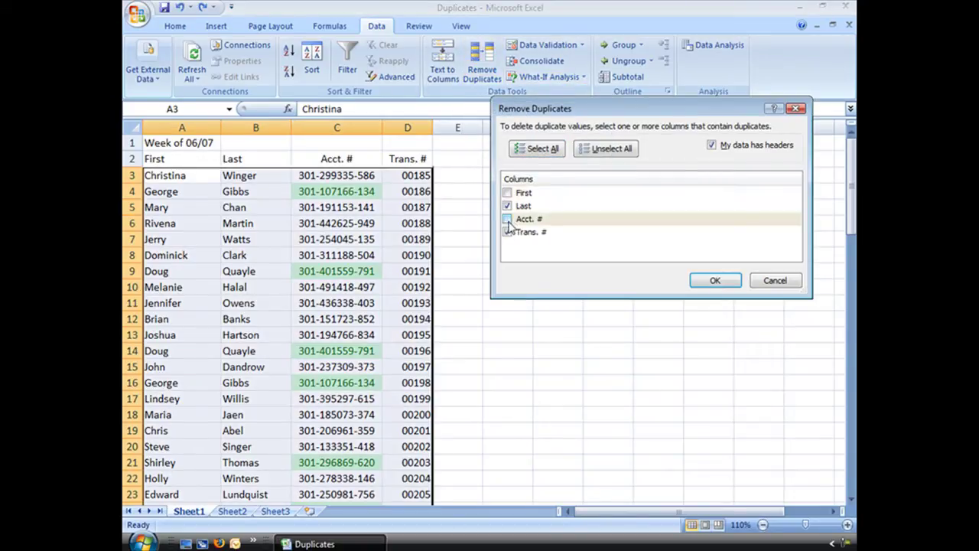
{"action": "left_click", "coordinate": [508, 232]}
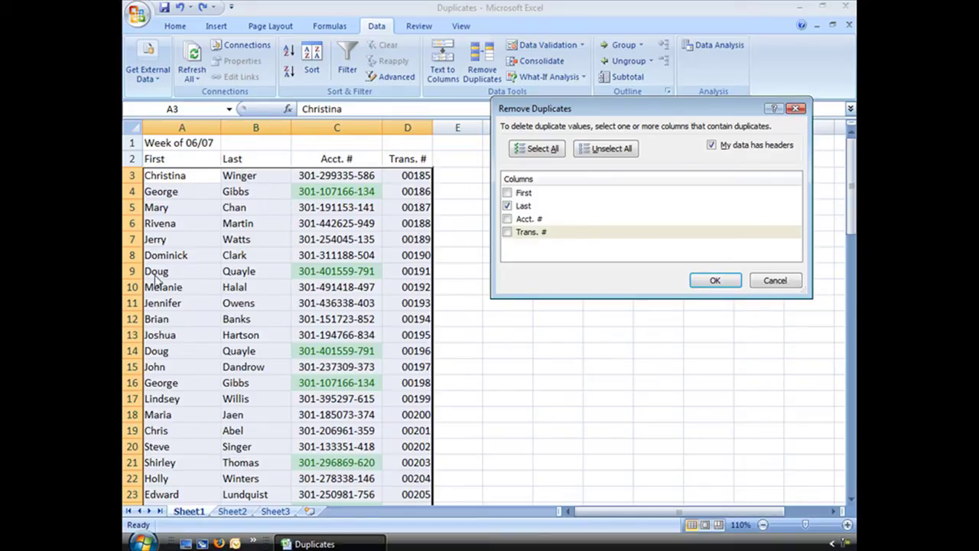
{"action": "left_click", "coordinate": [699, 288]}
{"action": "left_click_drag", "start_coordinate": [537, 253], "coordinate": [637, 185]}
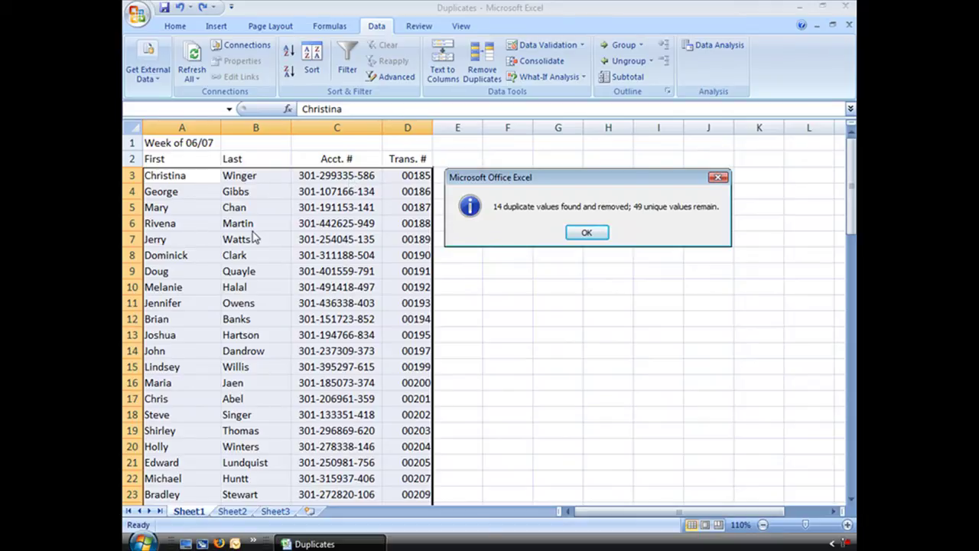
{"action": "left_click", "coordinate": [586, 232]}
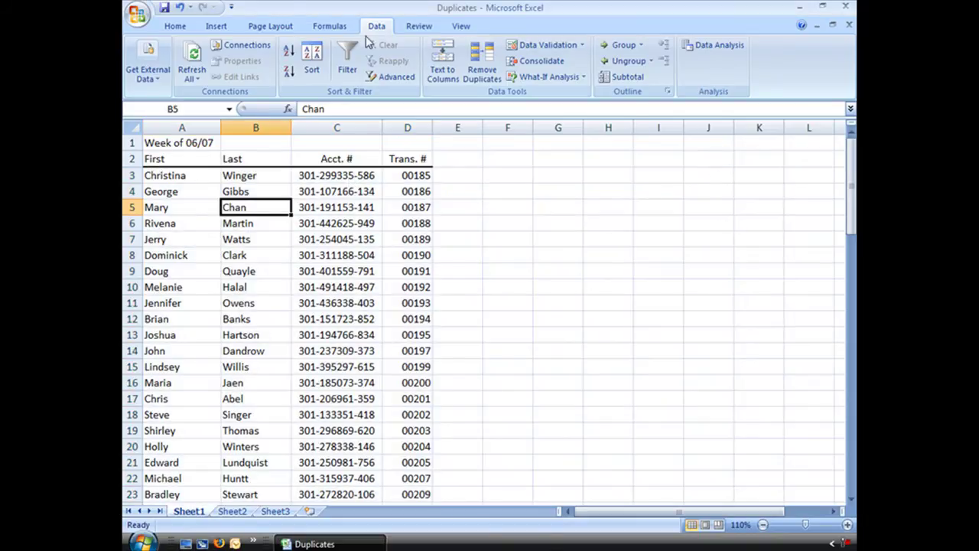
{"action": "left_click", "coordinate": [182, 7]}
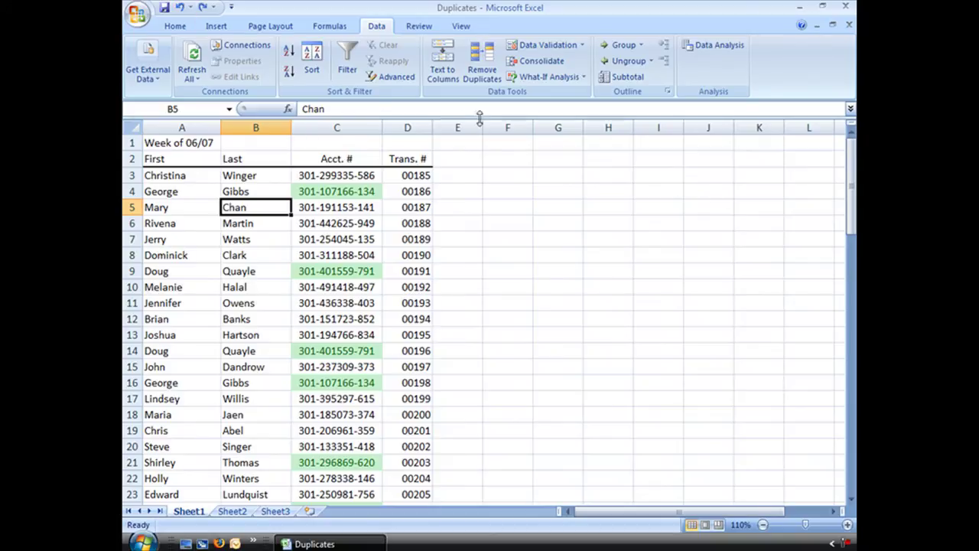
Step: Remove duplicate rows by comparing the First, Last and Acct. # columns, leaving Trans. # out of the comparison
{"action": "left_click", "coordinate": [481, 72]}
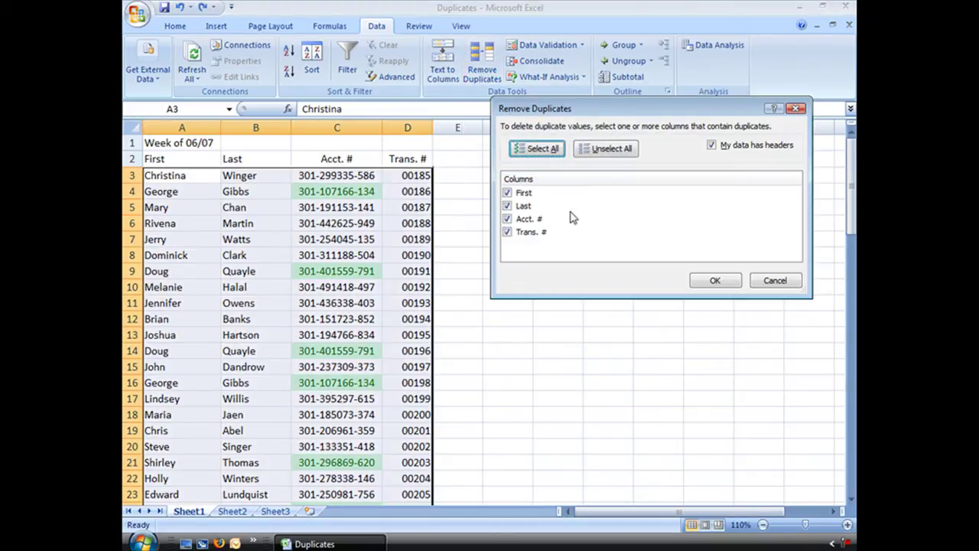
{"action": "left_click", "coordinate": [507, 231]}
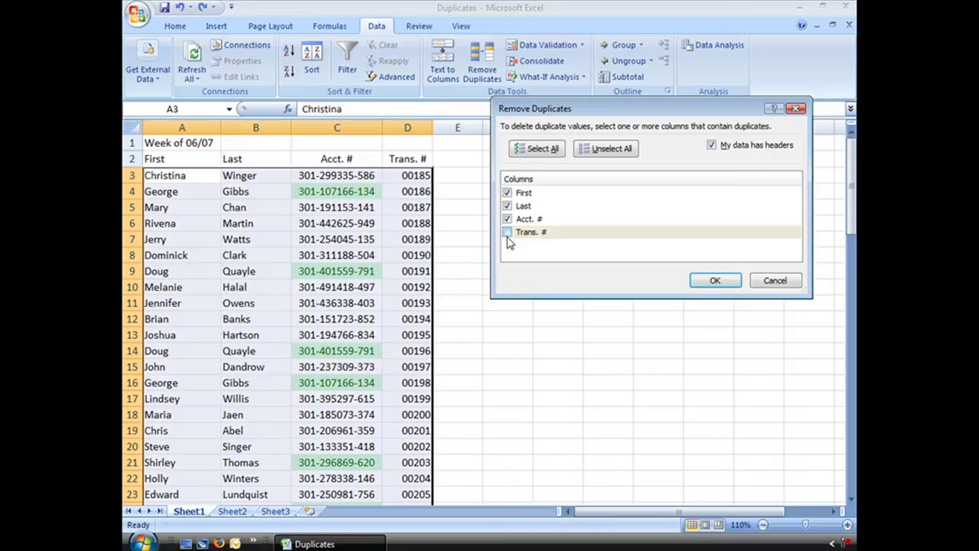
{"action": "left_click", "coordinate": [707, 280]}
{"action": "left_click_drag", "start_coordinate": [527, 259], "coordinate": [644, 191]}
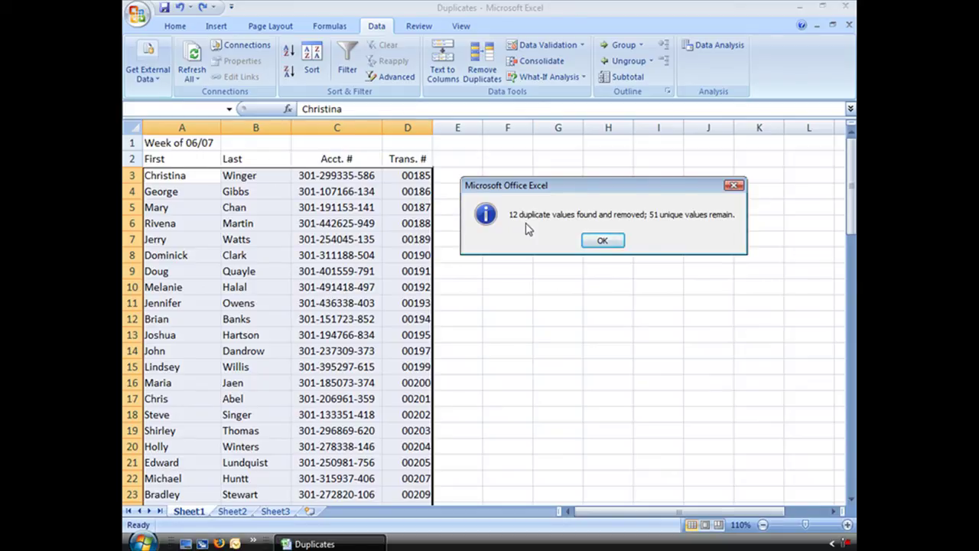
{"action": "left_click", "coordinate": [610, 241]}
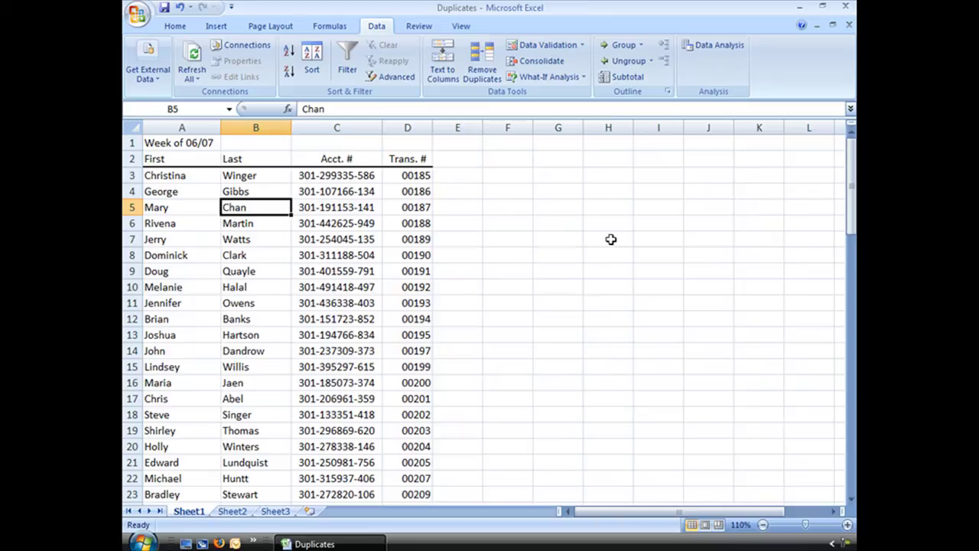